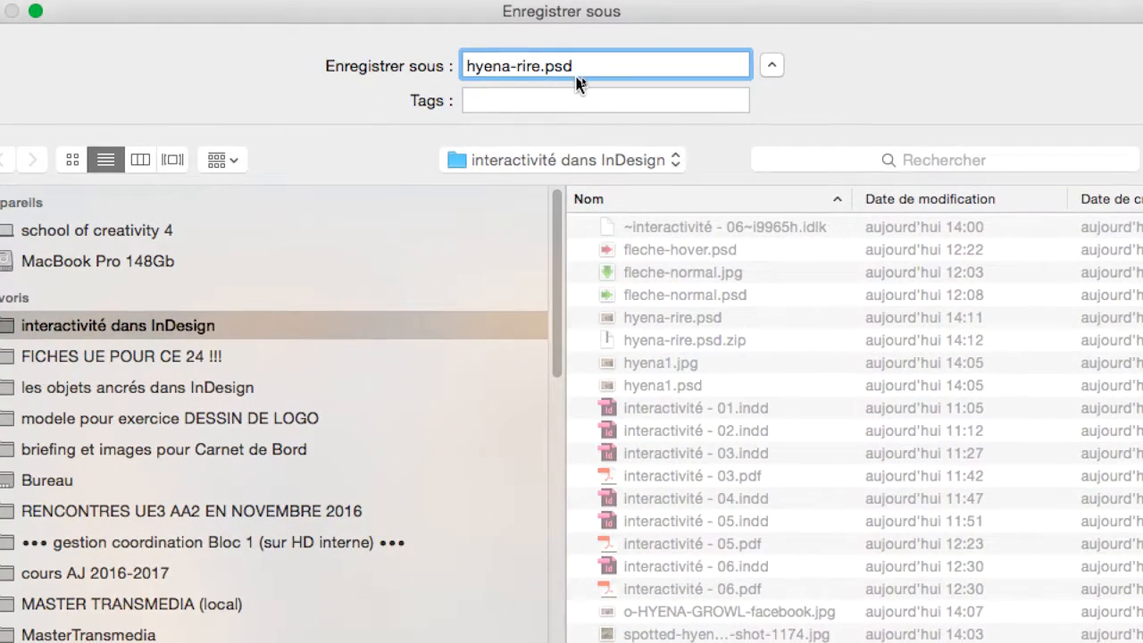
Step: Save the hyena image with the visible open mouth as hyena-rire-ouvert.psd
type("-ouvert")
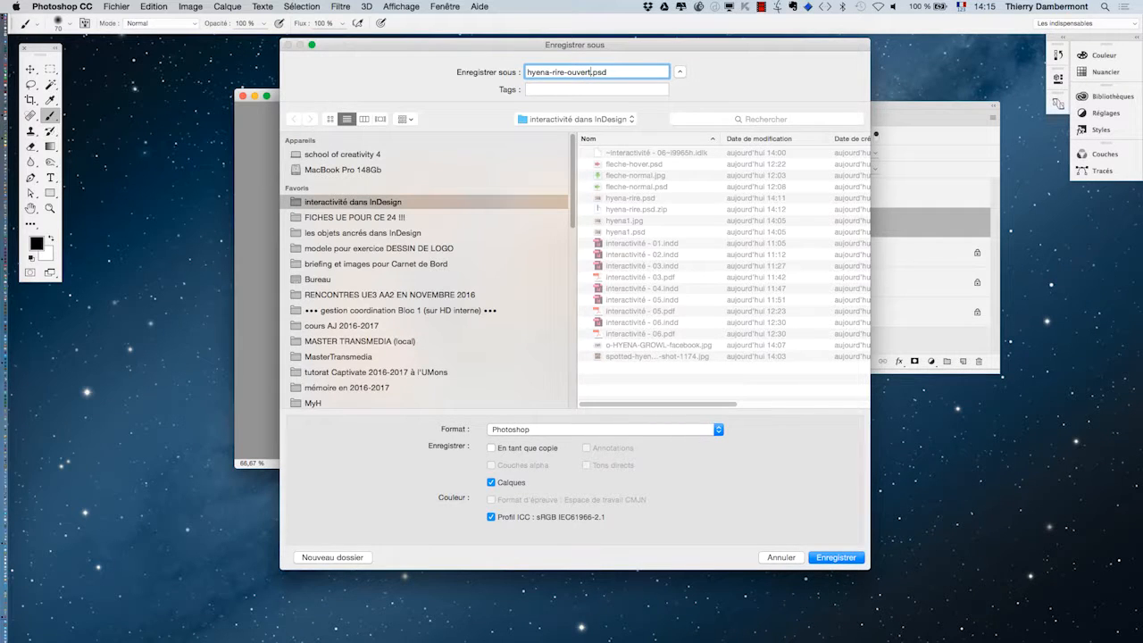
key("Return")
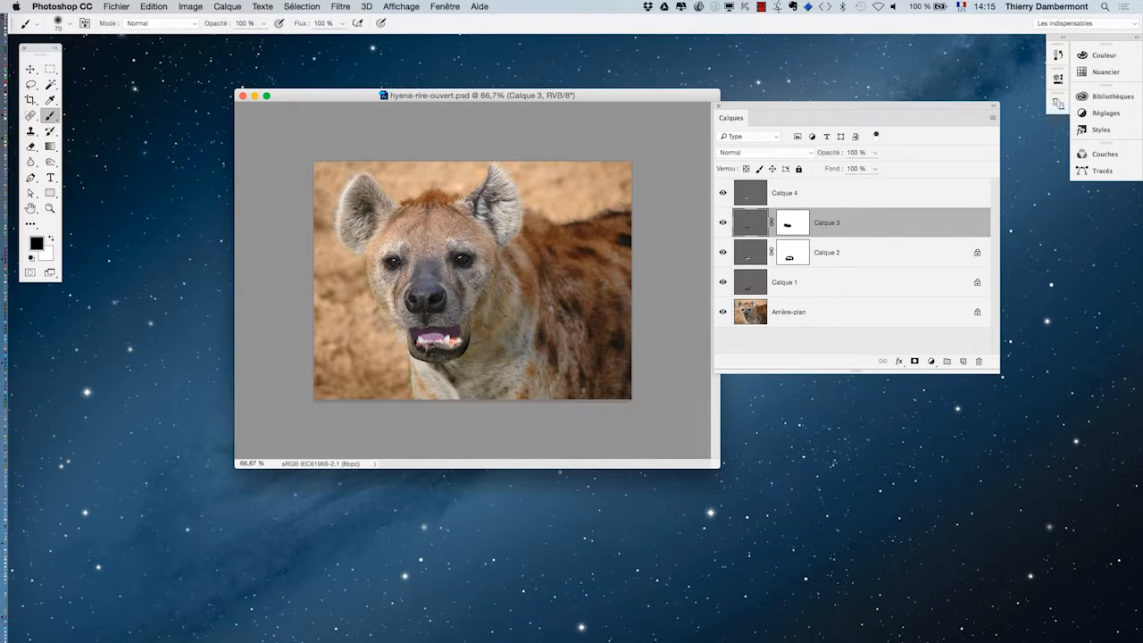
Step: Hide all four layers above the background and save this closed-mouth version as hyena-rire-ferme.psd
left_click_drag(722, 193, 722, 282)
left_click(116, 6)
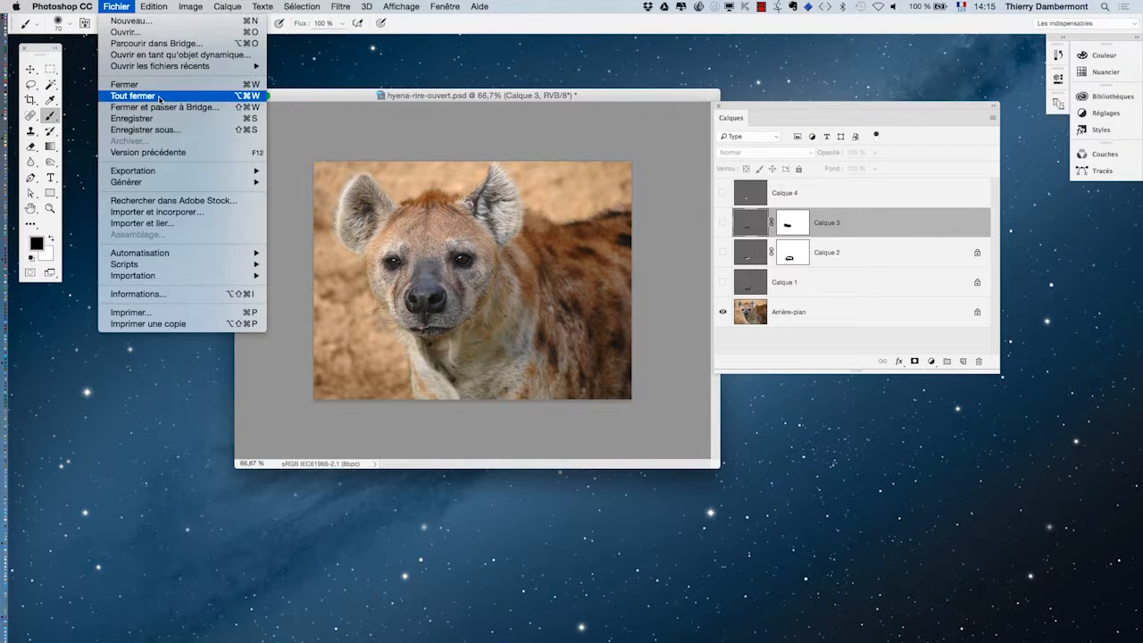
left_click(152, 135)
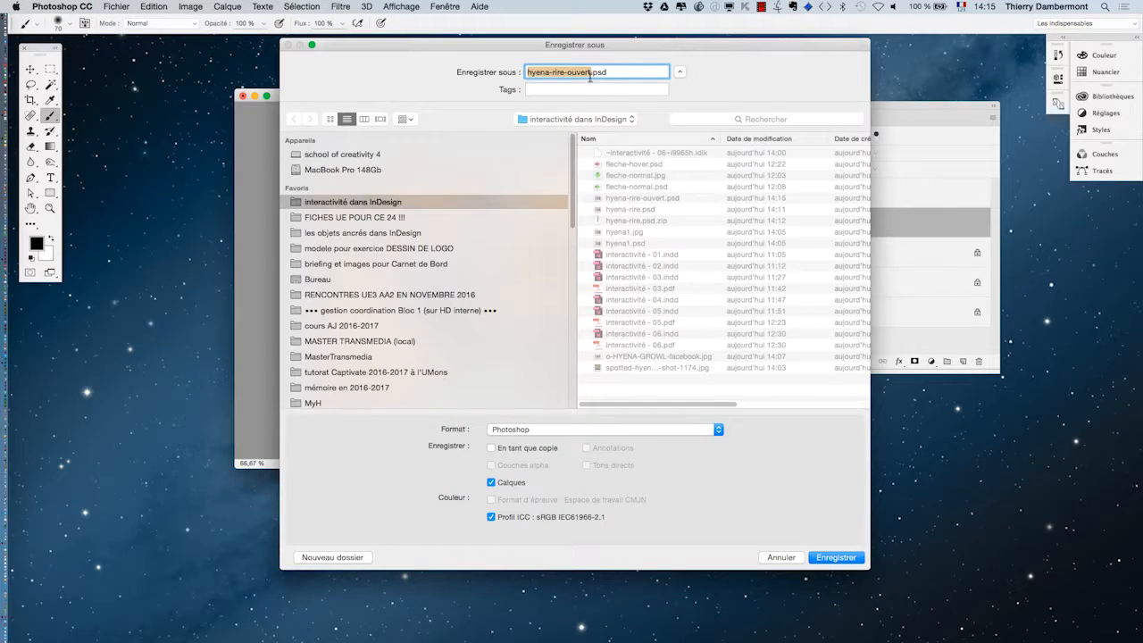
left_click(589, 72)
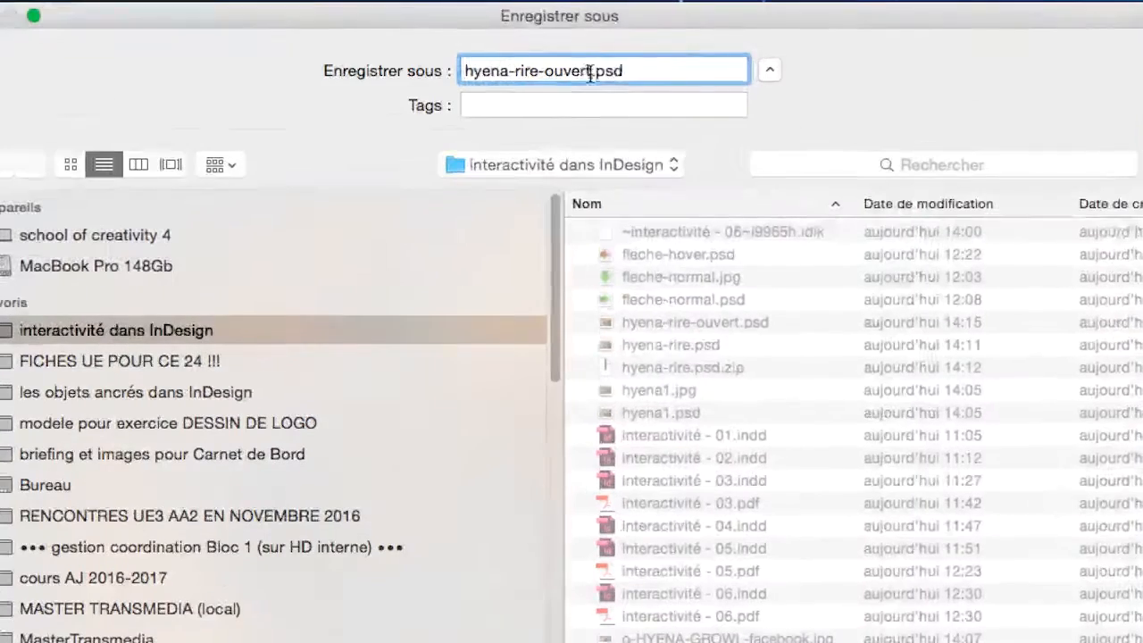
key("BackSpace")
key("BackSpace")
key("BackSpace")
key("BackSpace")
key("BackSpace")
key("BackSpace")
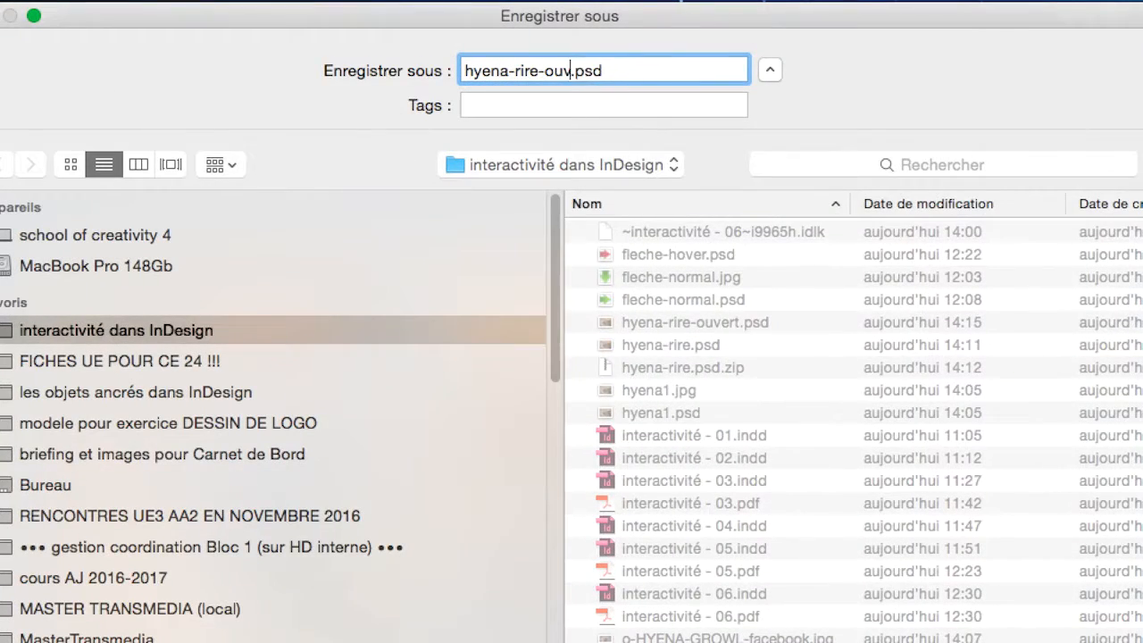
type("ferme")
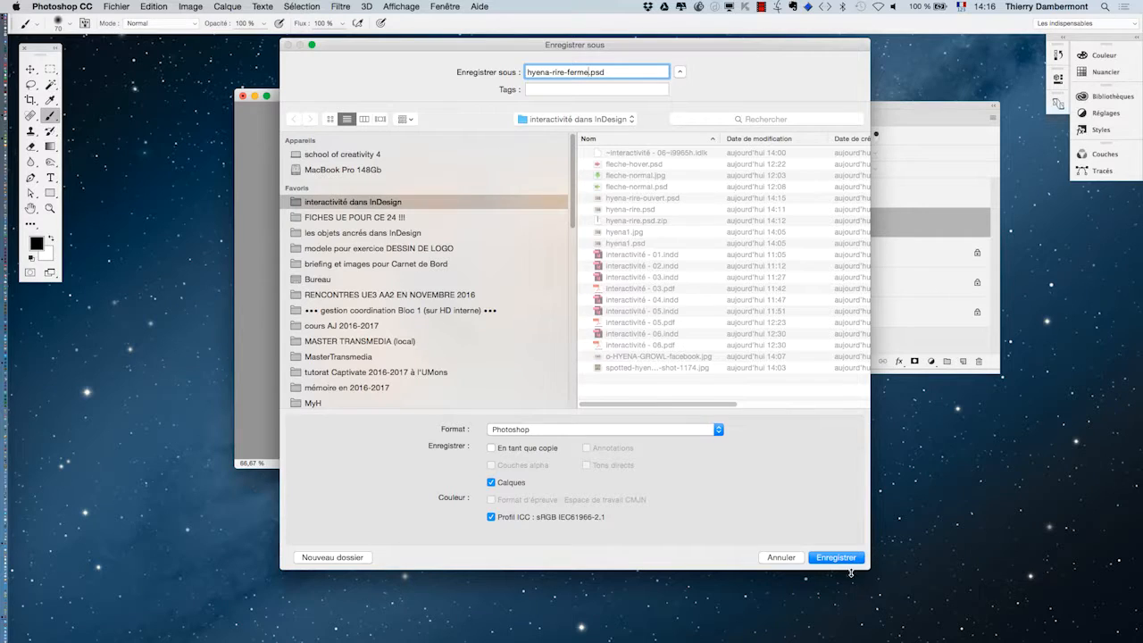
key("Return")
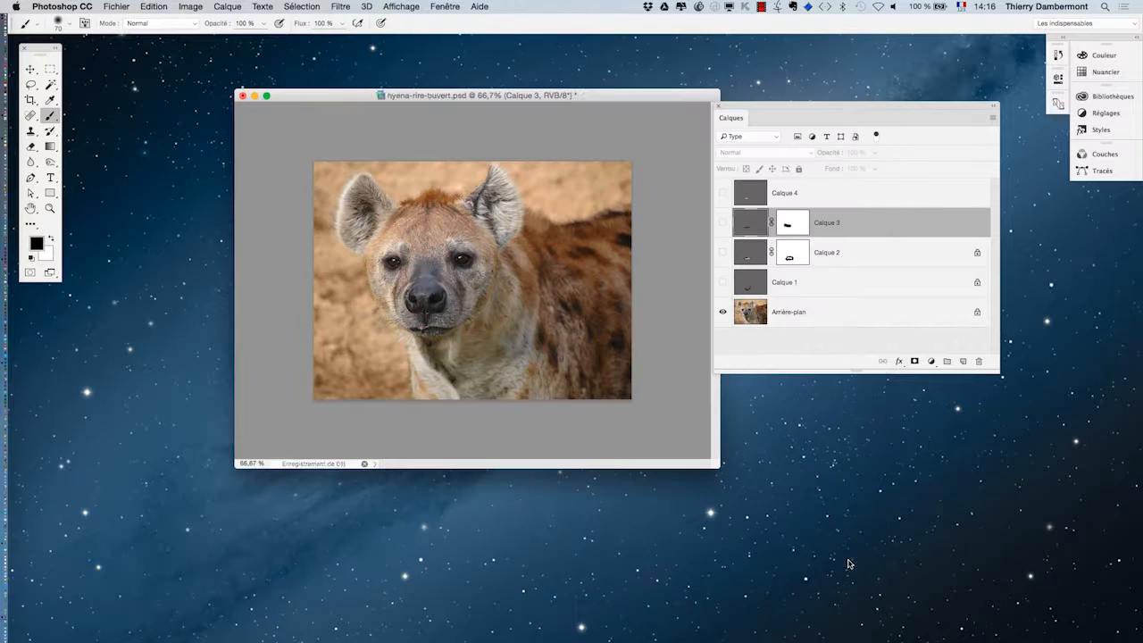
Step: Minimize the hyena image window and switch to InDesign
left_click(255, 95)
key("super+Tab")
key("super+Tab")
key("super+Tab")
key("super+Tab")
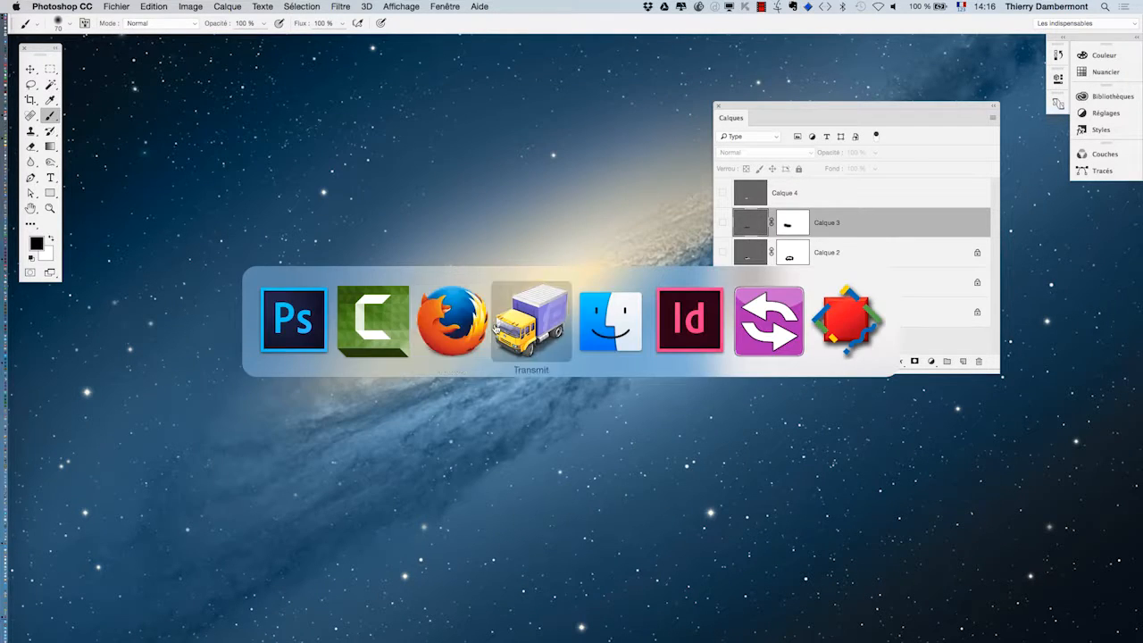
left_click(678, 334)
Step: Go to the first page of the document and display its list of layers
left_click(367, 6)
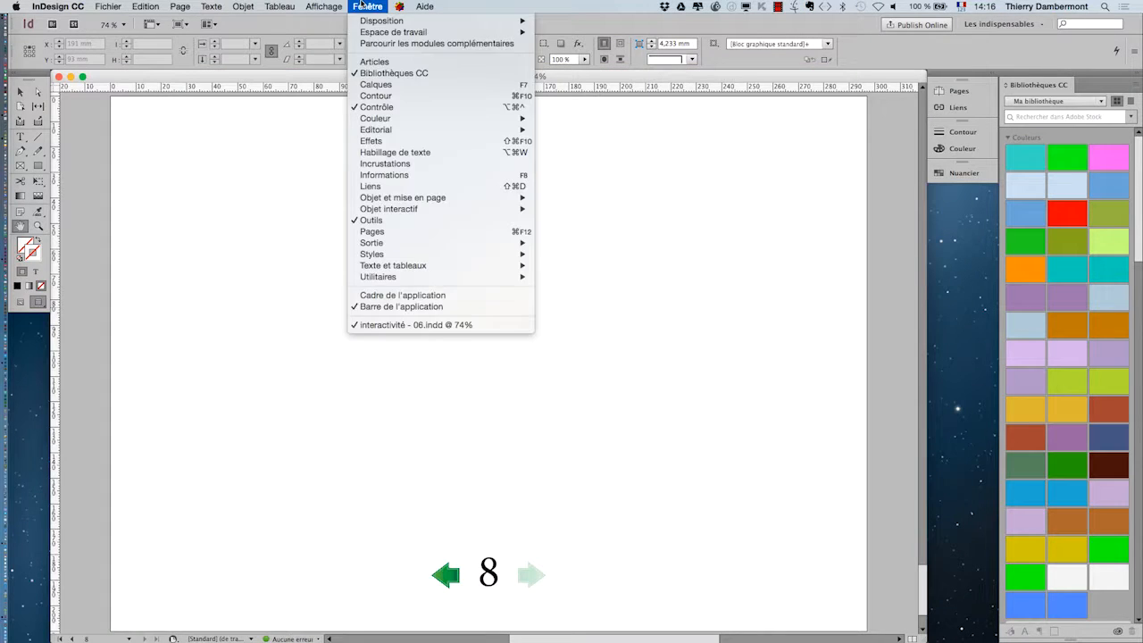
left_click(366, 6)
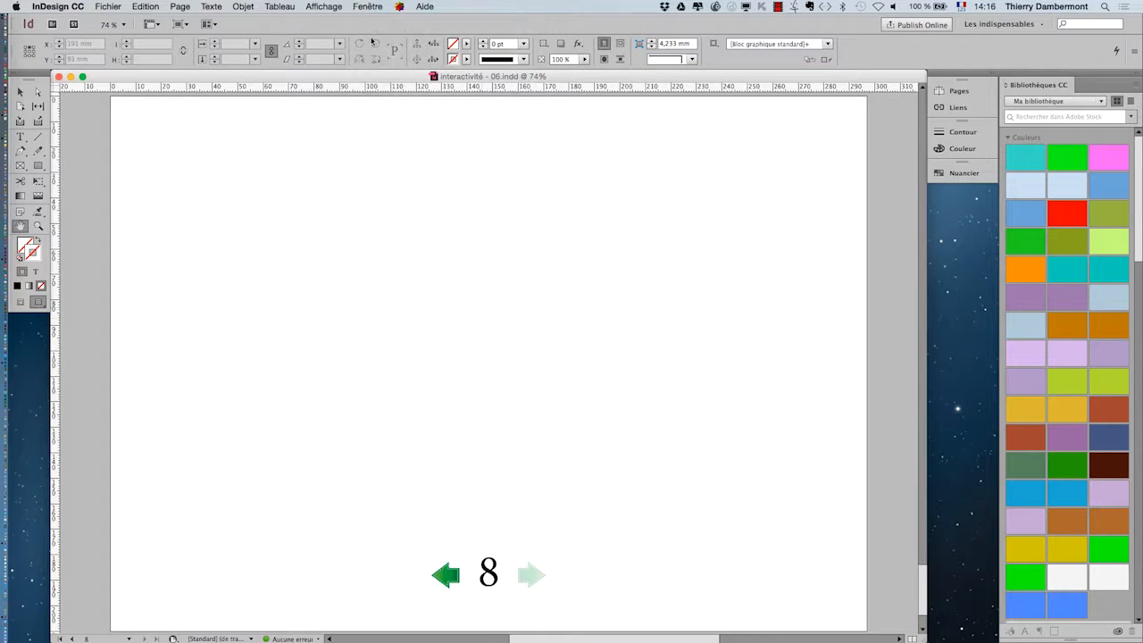
left_click(20, 229)
left_click(57, 639)
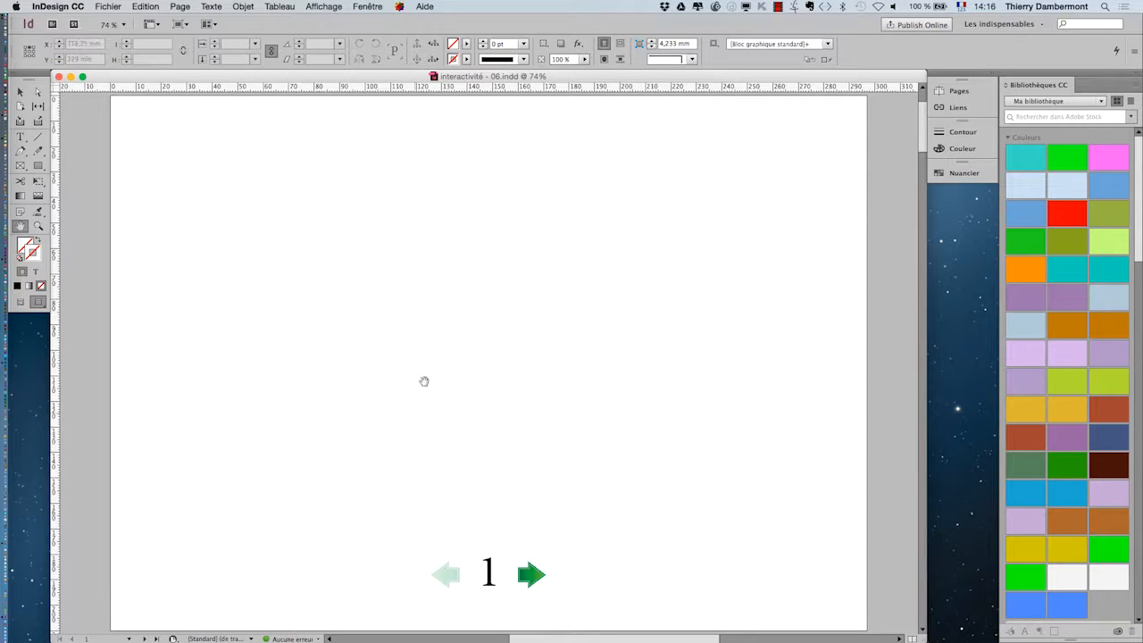
left_click(114, 5)
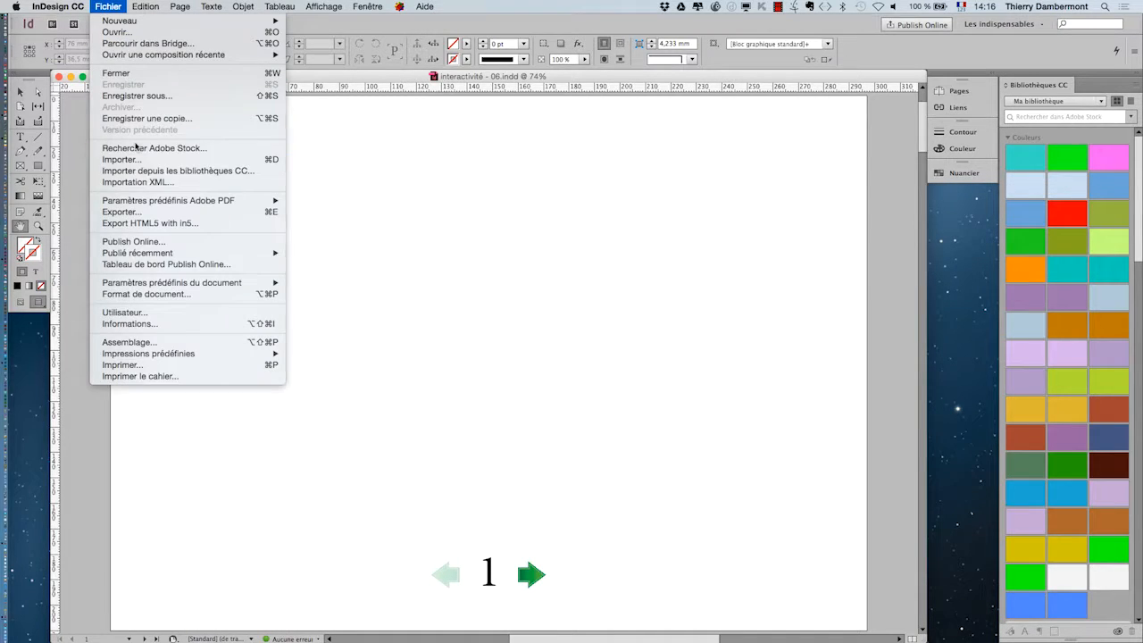
mouse_move(366, 7)
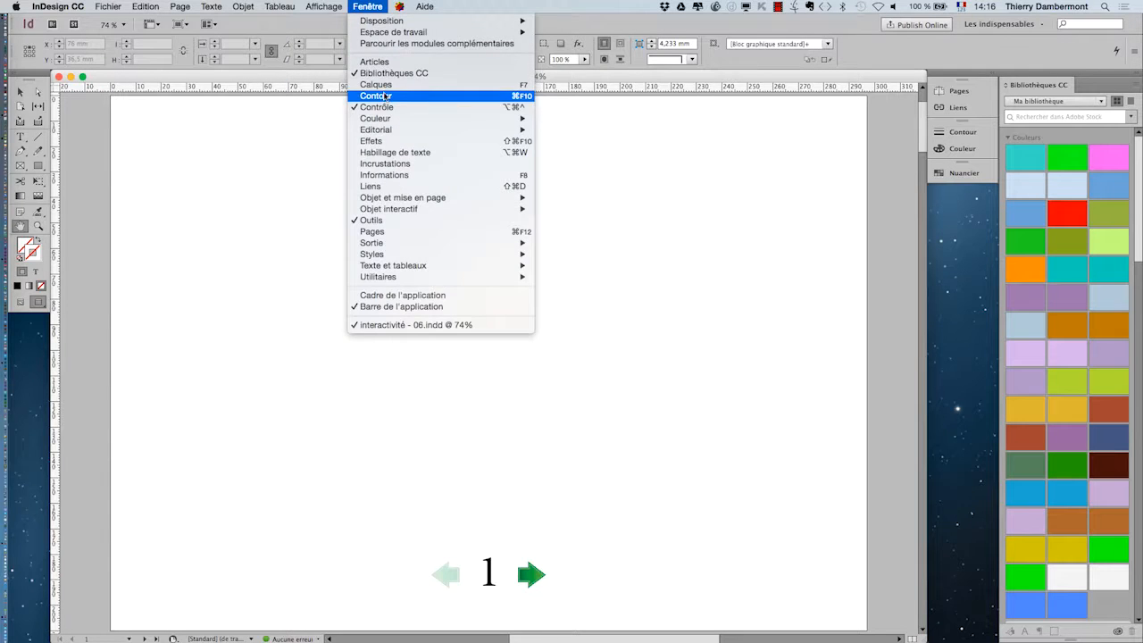
left_click(376, 84)
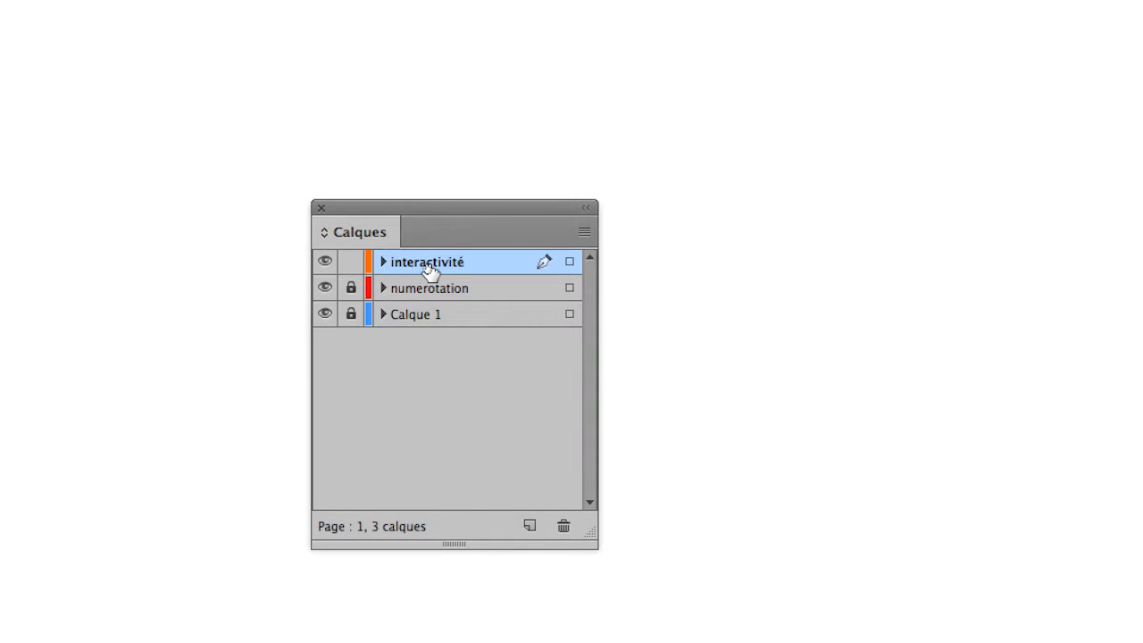
Step: Rename the interactivité layer as navigation
double_click(430, 268)
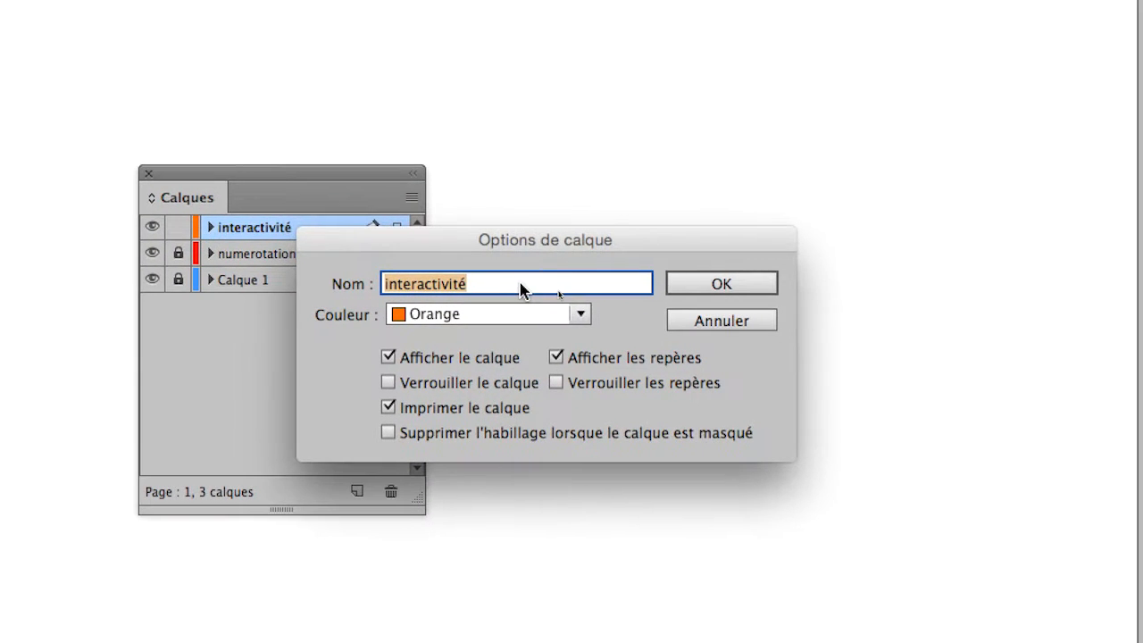
type("navigation")
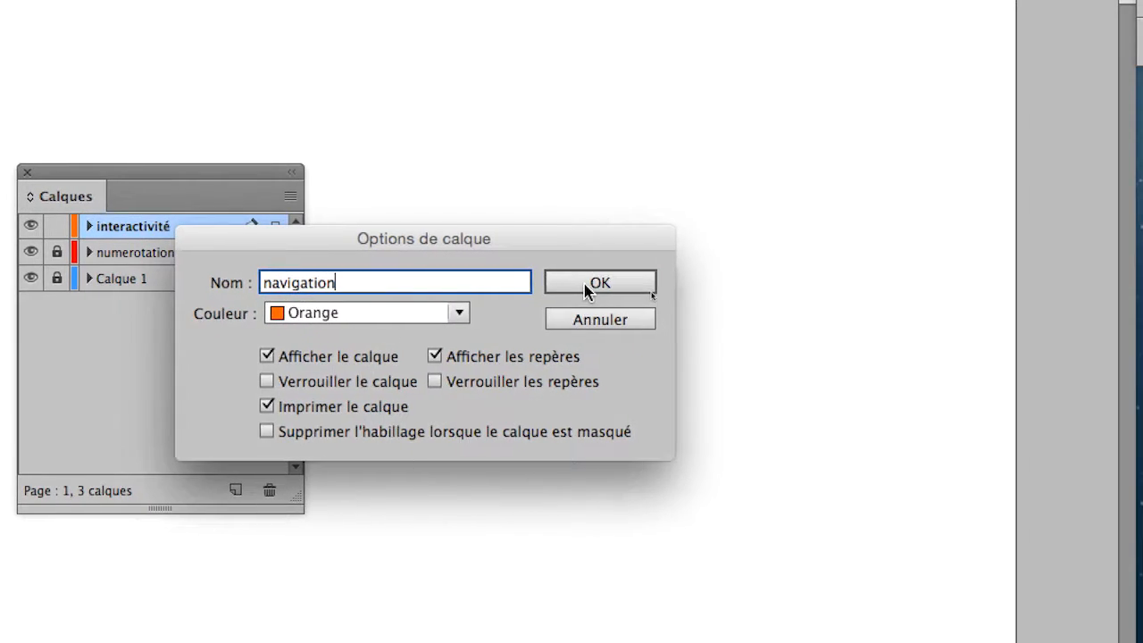
left_click(722, 283)
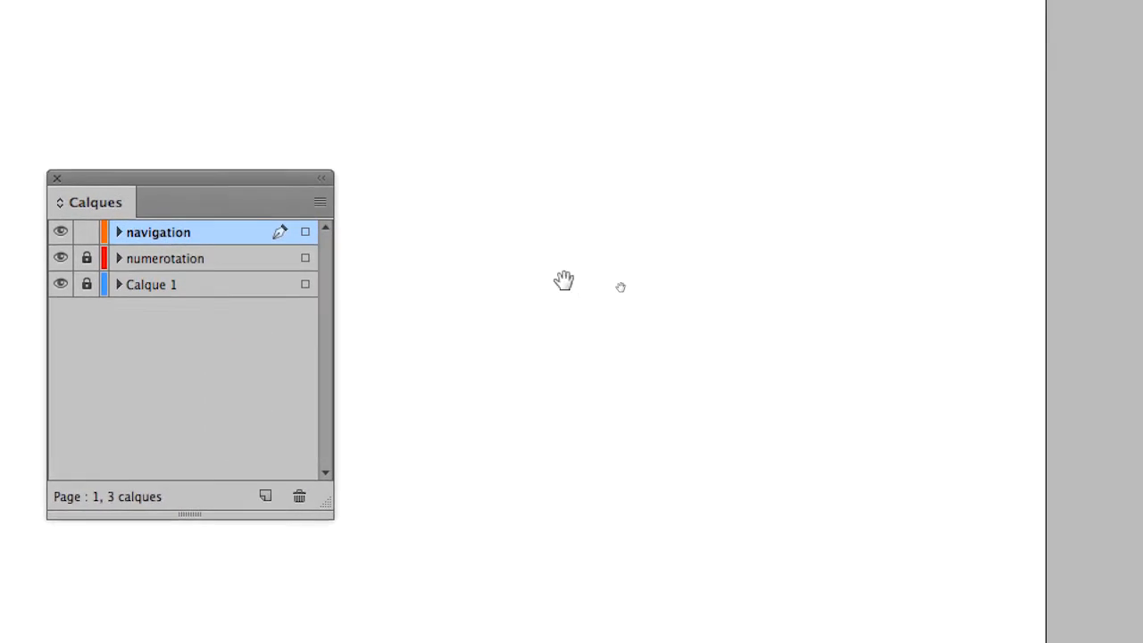
Step: Create a new layer above navigation and name it elements interactifs
left_click(468, 359)
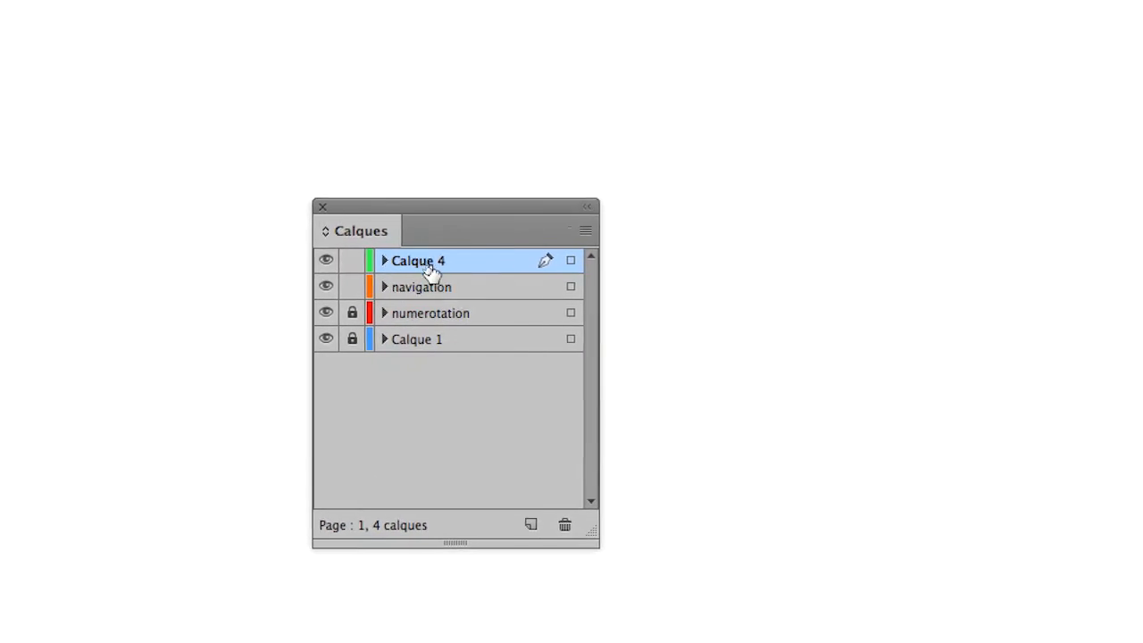
double_click(429, 270)
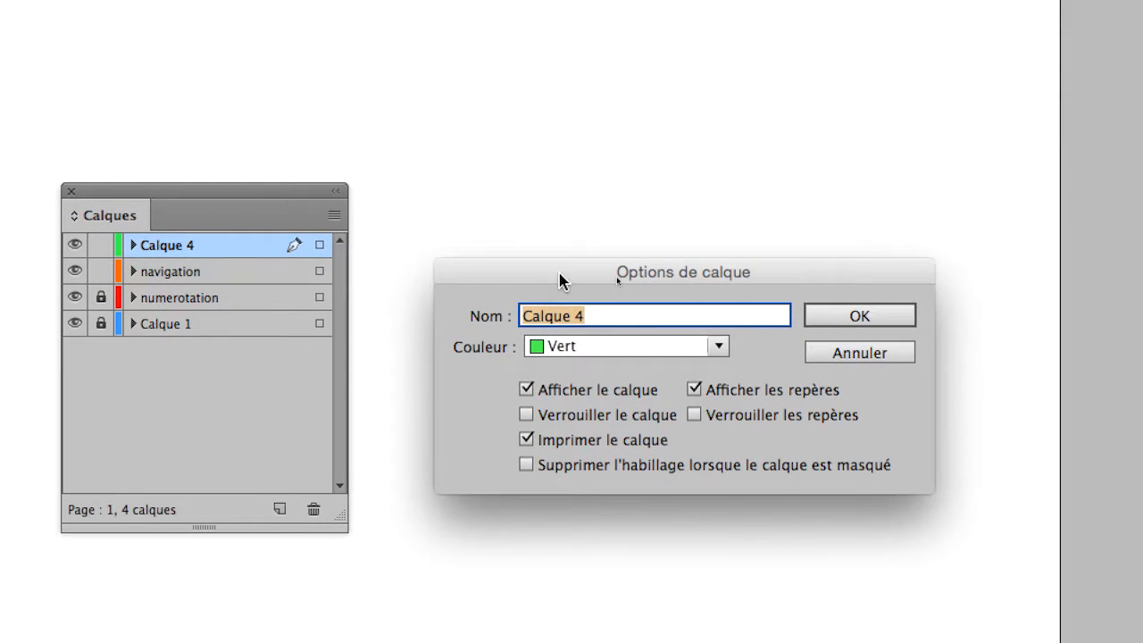
type("e")
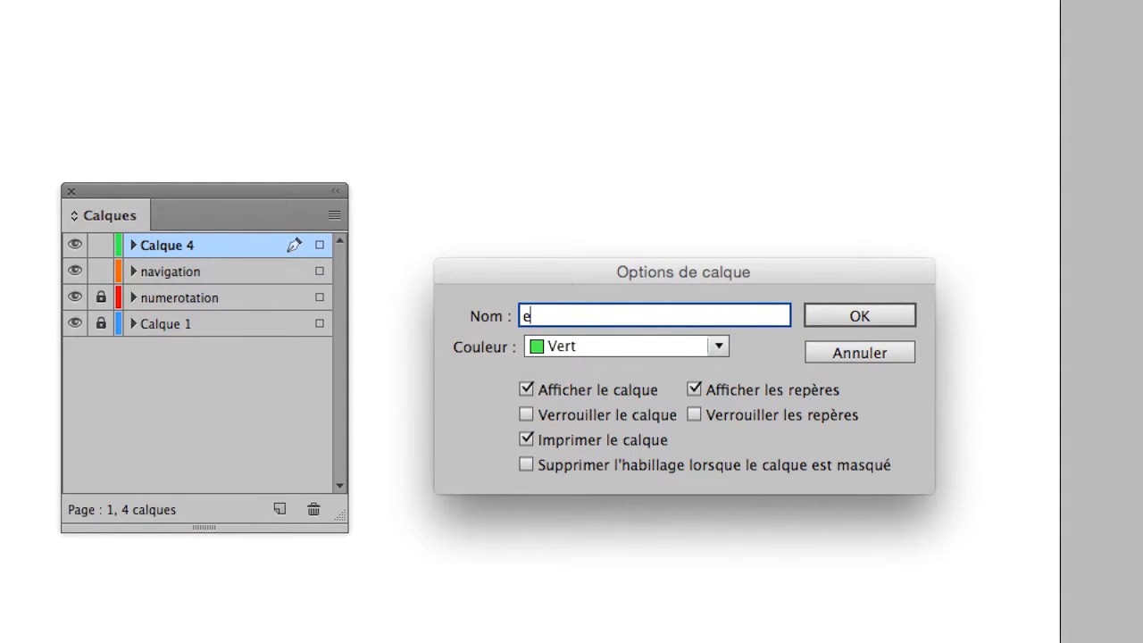
type("lements intercatives")
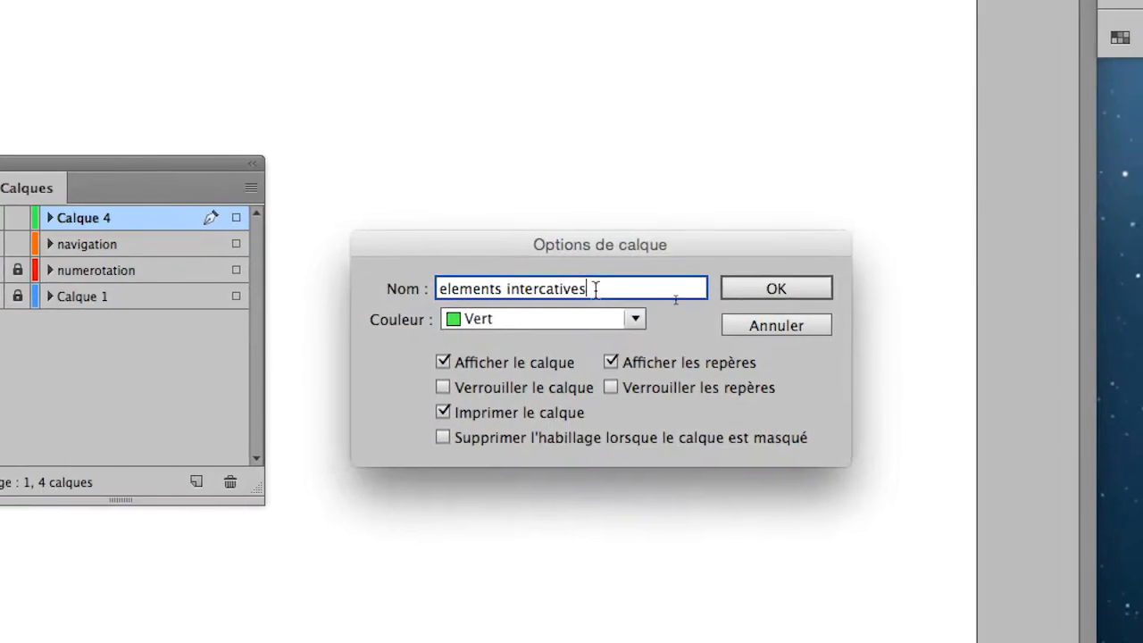
left_click_drag(670, 316, 658, 316)
left_click_drag(589, 293, 549, 293)
type("actifs")
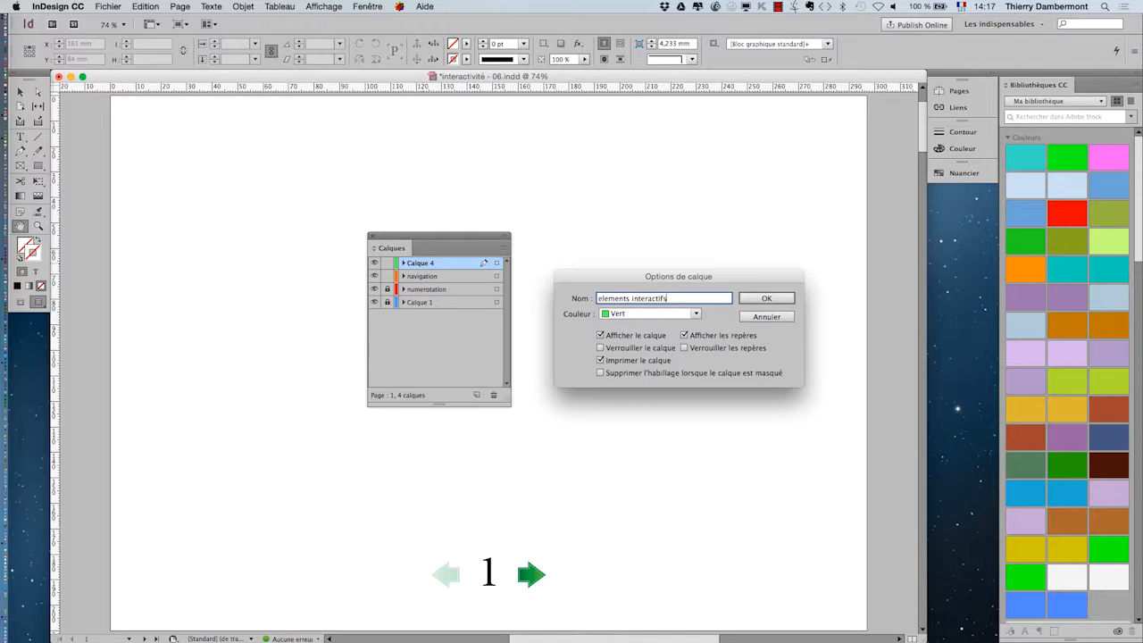
key("Return")
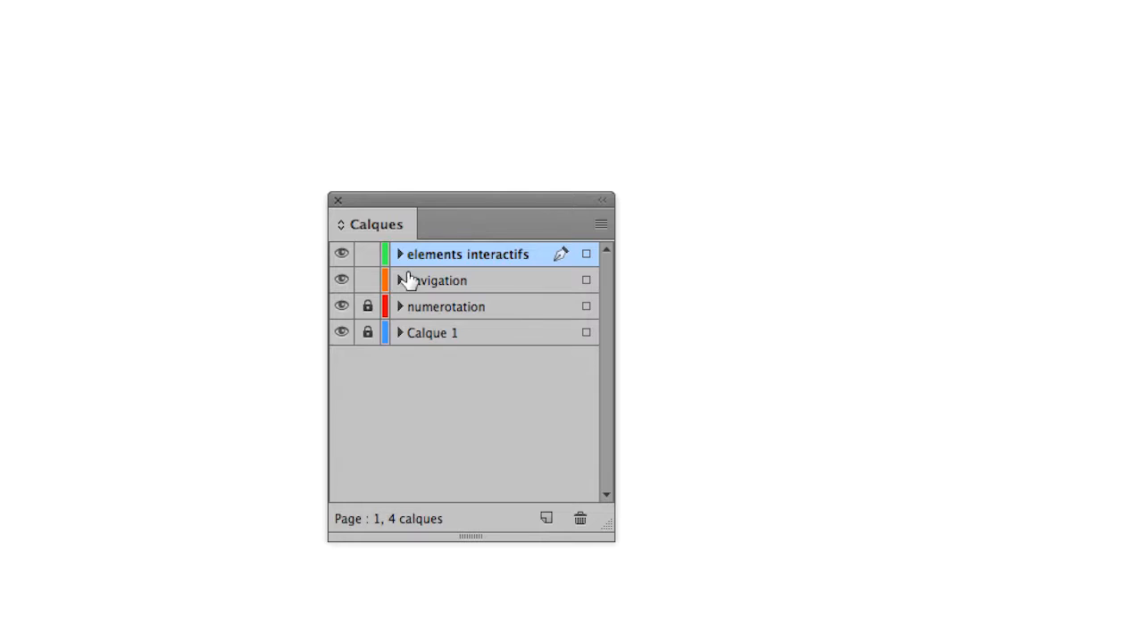
Step: Lock the navigation layer and set the colour of the elements interactifs layer to Violet
left_click(367, 281)
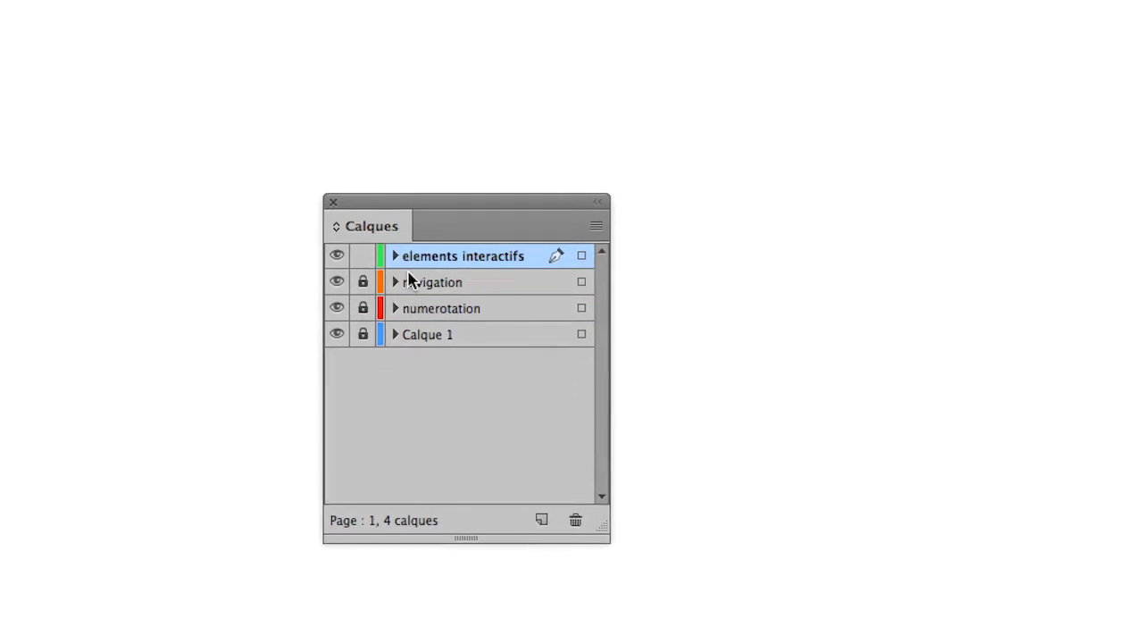
double_click(451, 257)
left_click(652, 312)
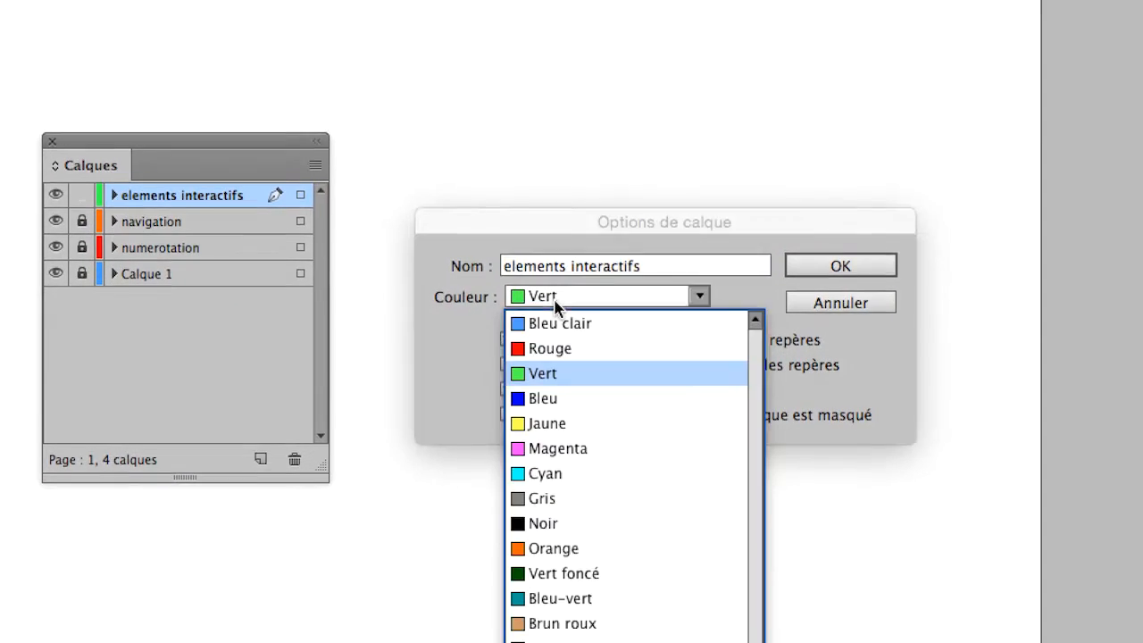
left_click(565, 430)
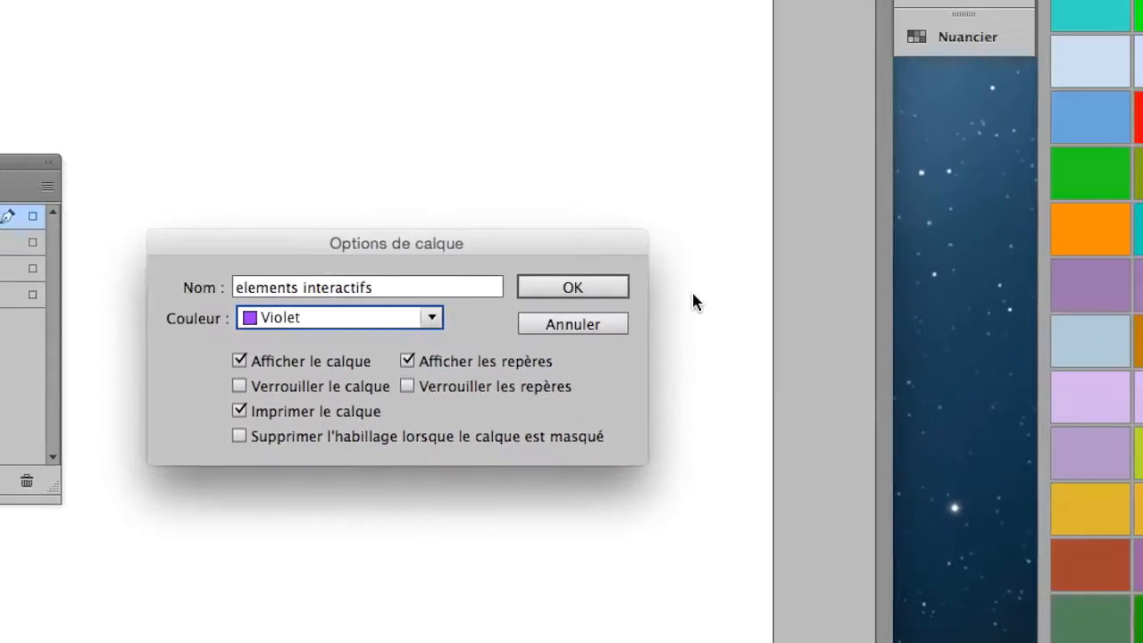
left_click(821, 15)
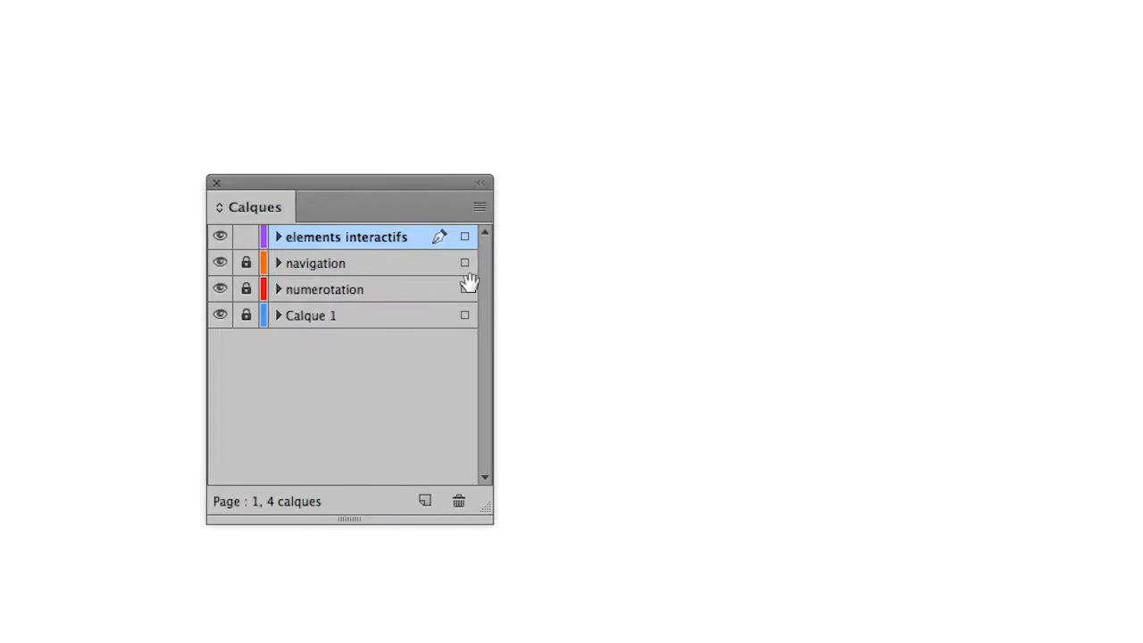
Step: Toggle the navigation layer's visibility to check what it contains, ending with elements interactifs as the active layer
left_click(294, 264)
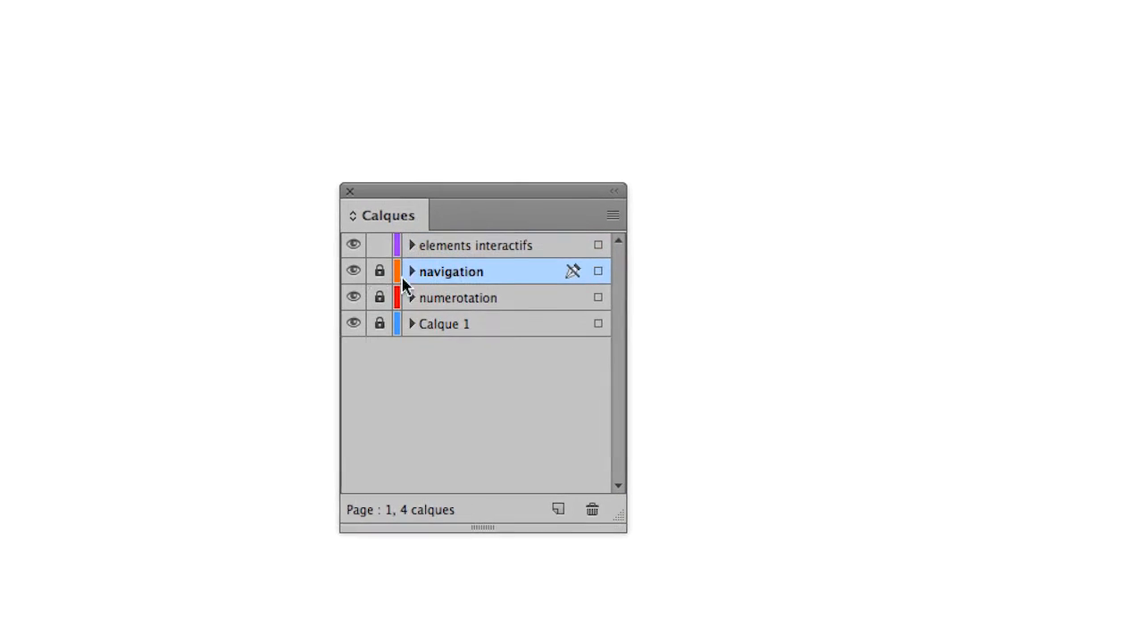
left_click(383, 277)
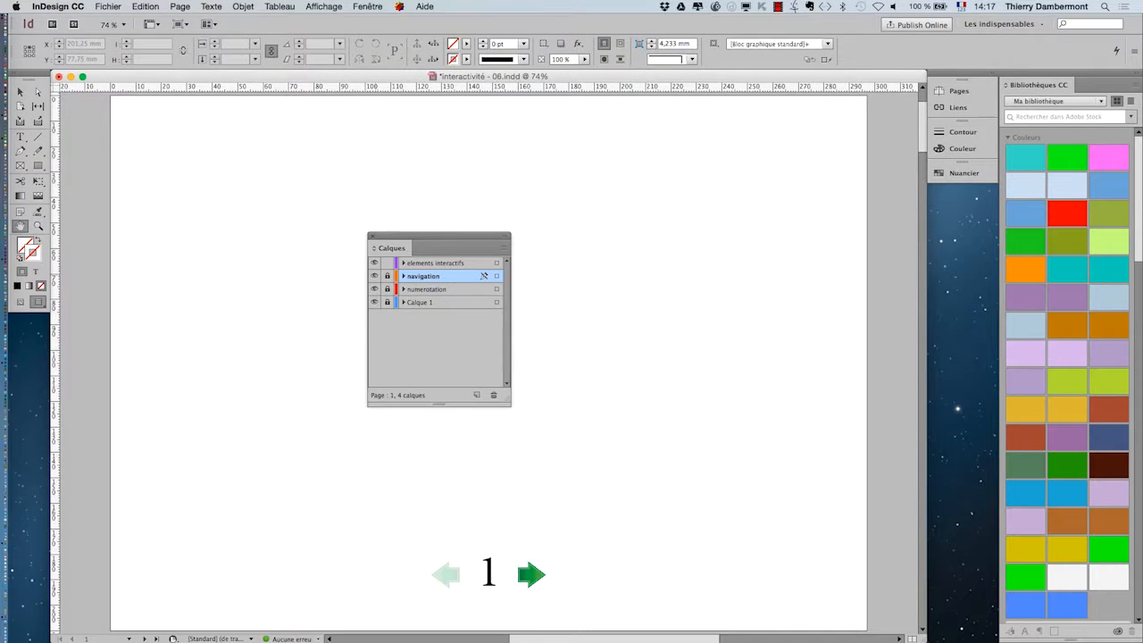
left_click(374, 276)
left_click(374, 275)
left_click(374, 276)
left_click(374, 276)
left_click(438, 263)
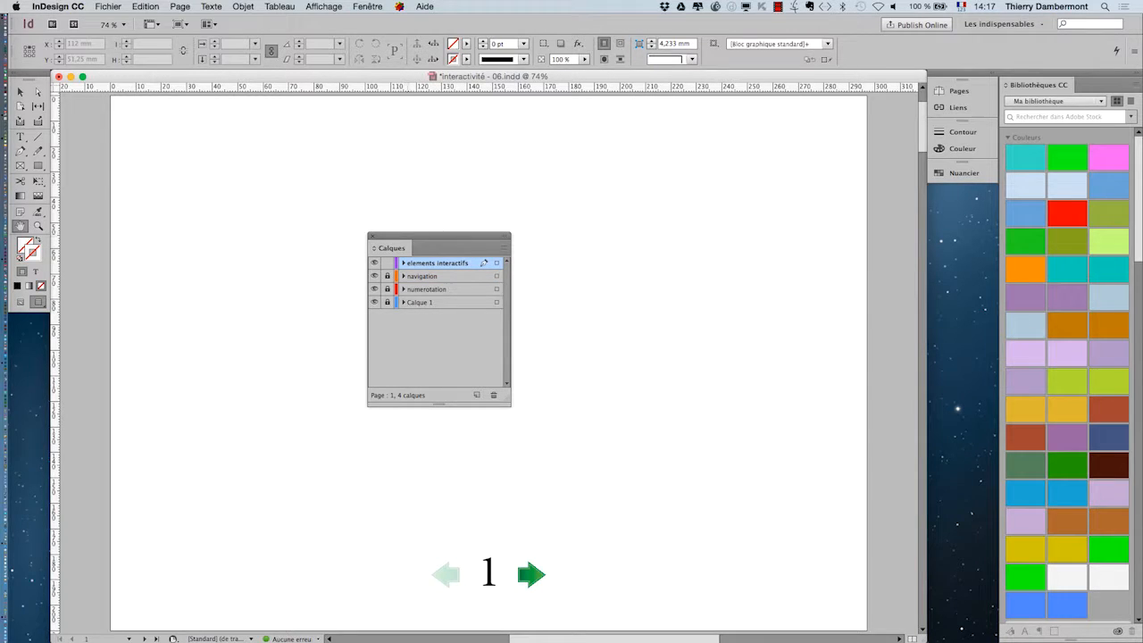
Step: Move the layer list away from the page centre and load hyena-rire-ferme.psd and hyena-rire-ouvert.psd together for placement
left_click_drag(438, 237, 853, 323)
left_click(108, 6)
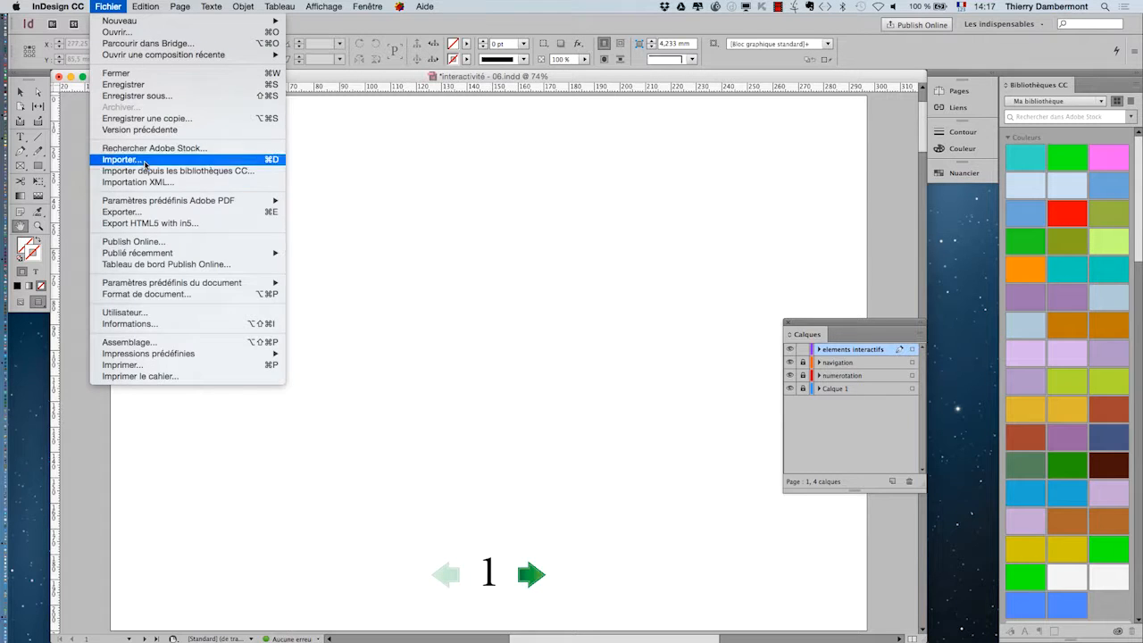
left_click(144, 163)
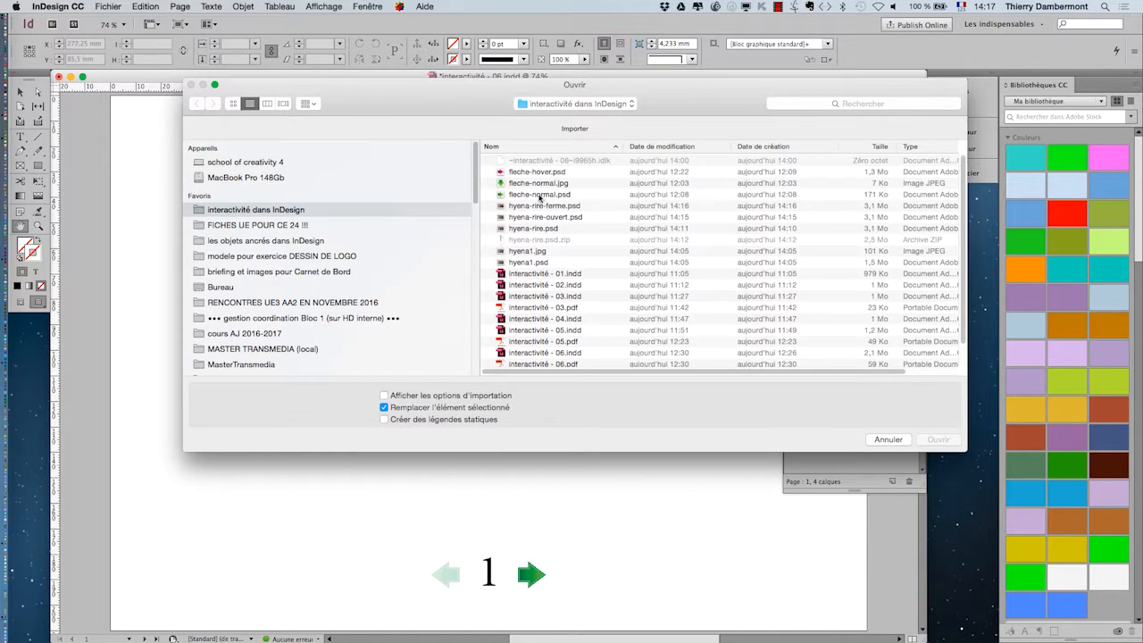
left_click(706, 149)
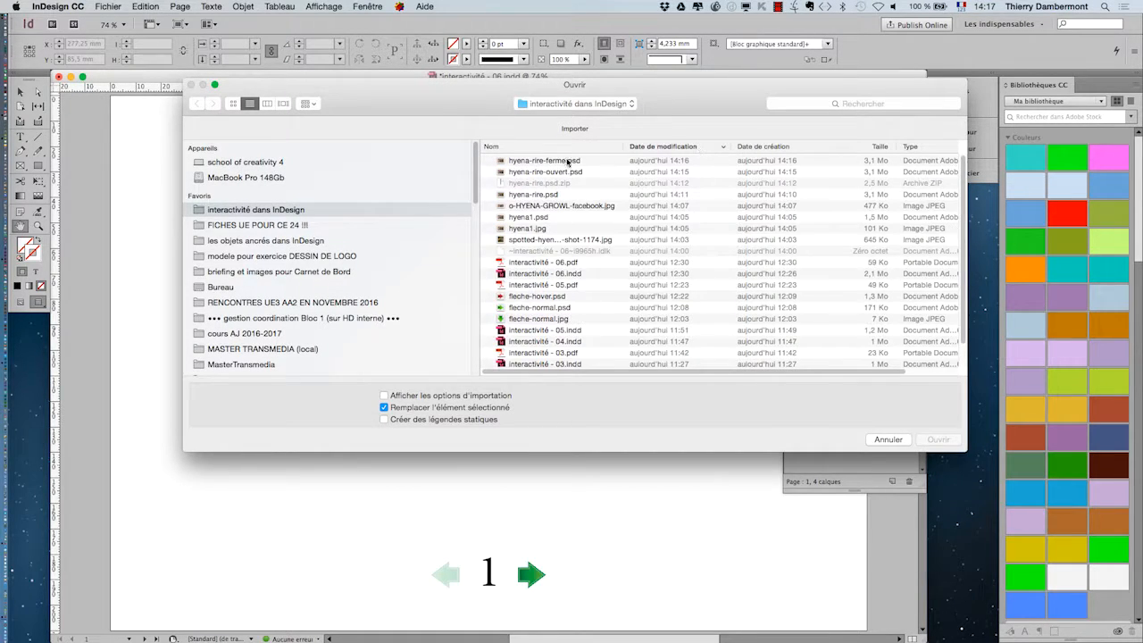
left_click(568, 162)
left_click(574, 173, "shift")
left_click(937, 440)
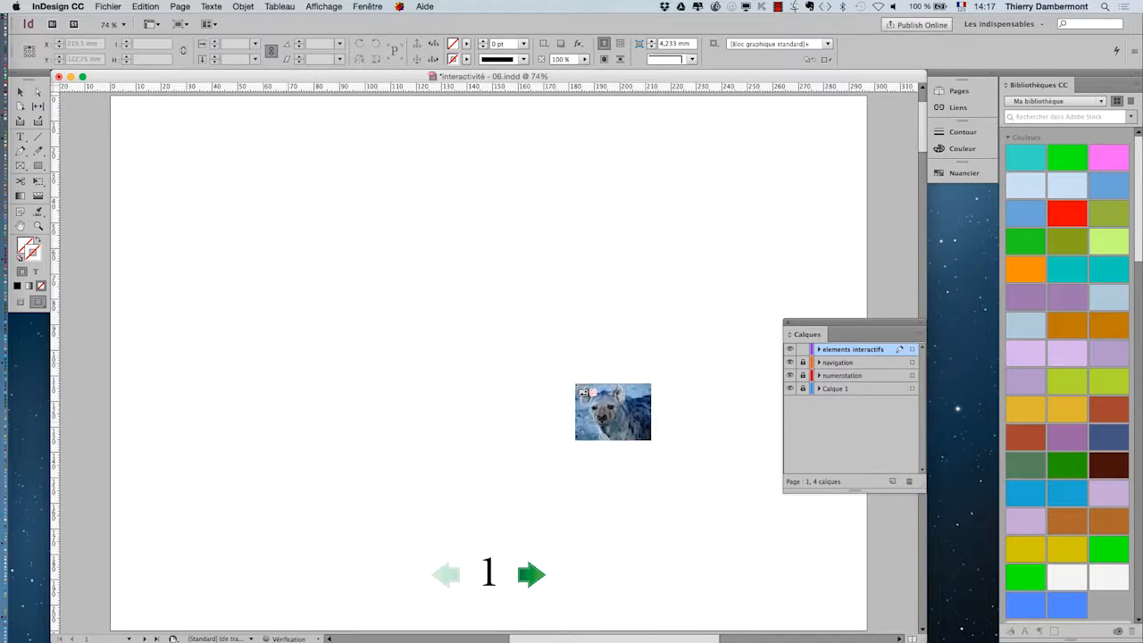
left_click_drag(235, 155, 422, 294)
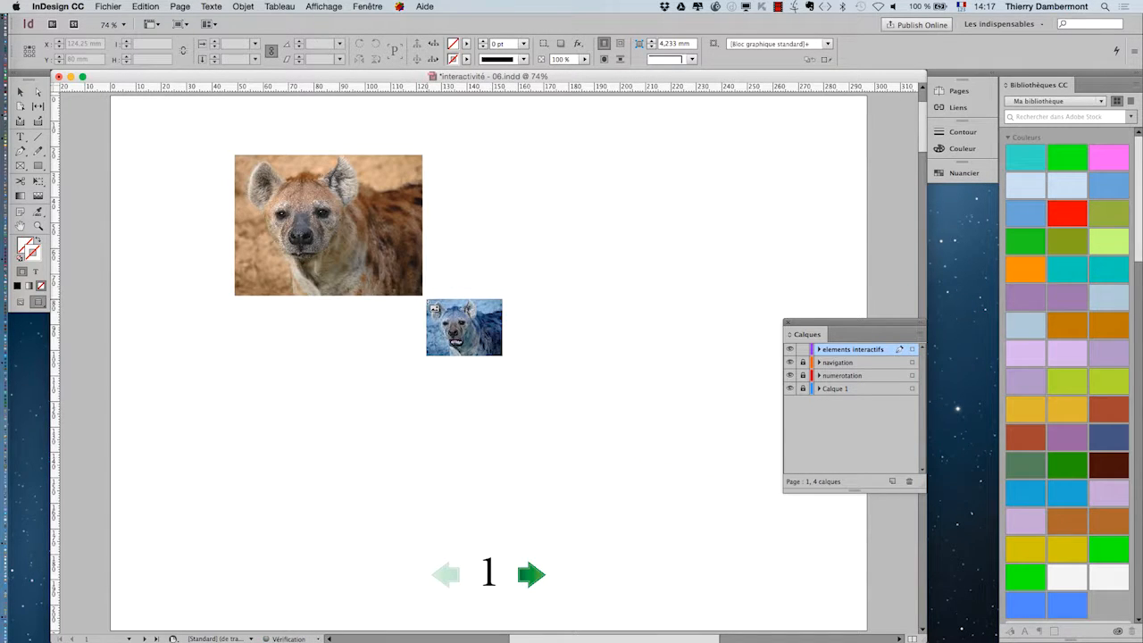
key("Escape")
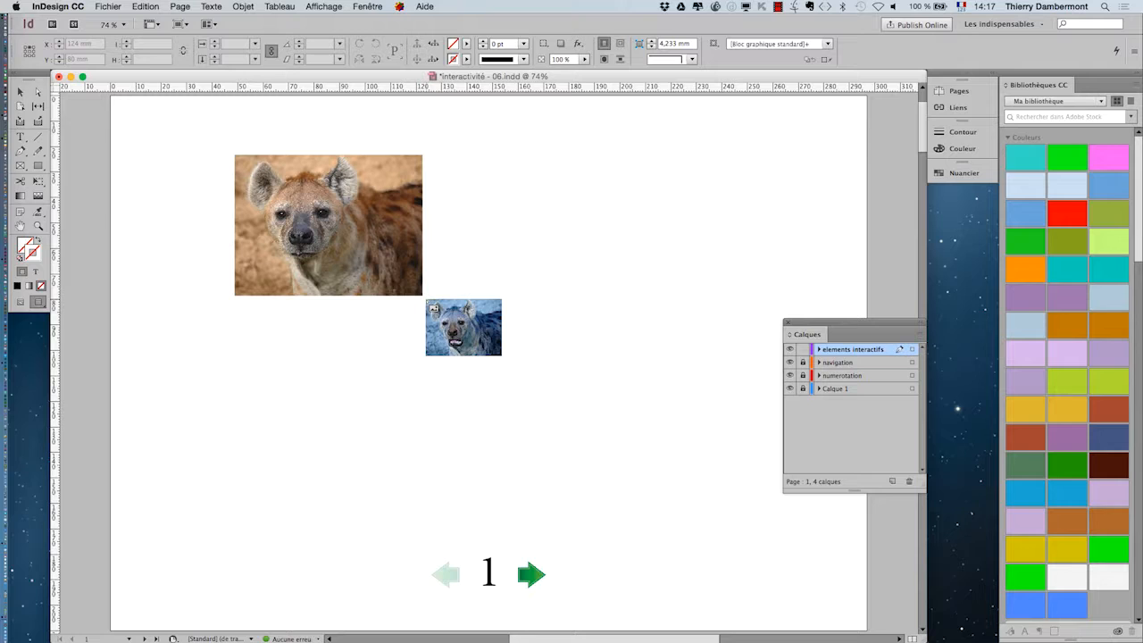
key("super+z")
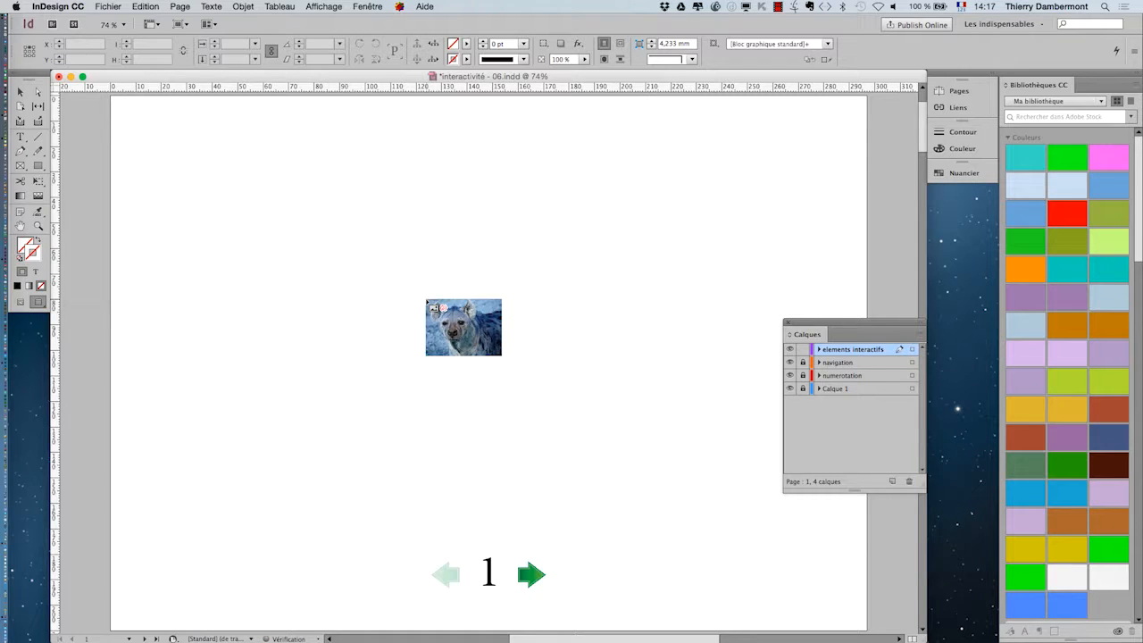
Step: Place the two loaded hyena images side by side in a two-column grid about 153.5 mm wide and 73.5 mm high, above the page centre
left_click_drag(190, 183, 581, 370)
key("Right")
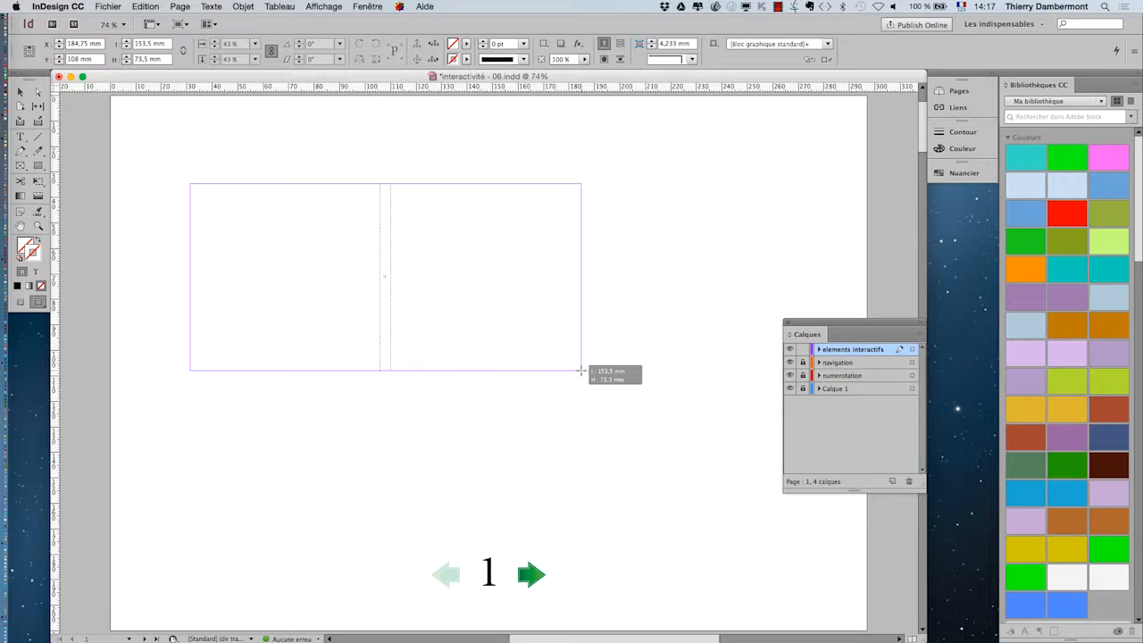
left_click_drag(581, 370, 581, 369)
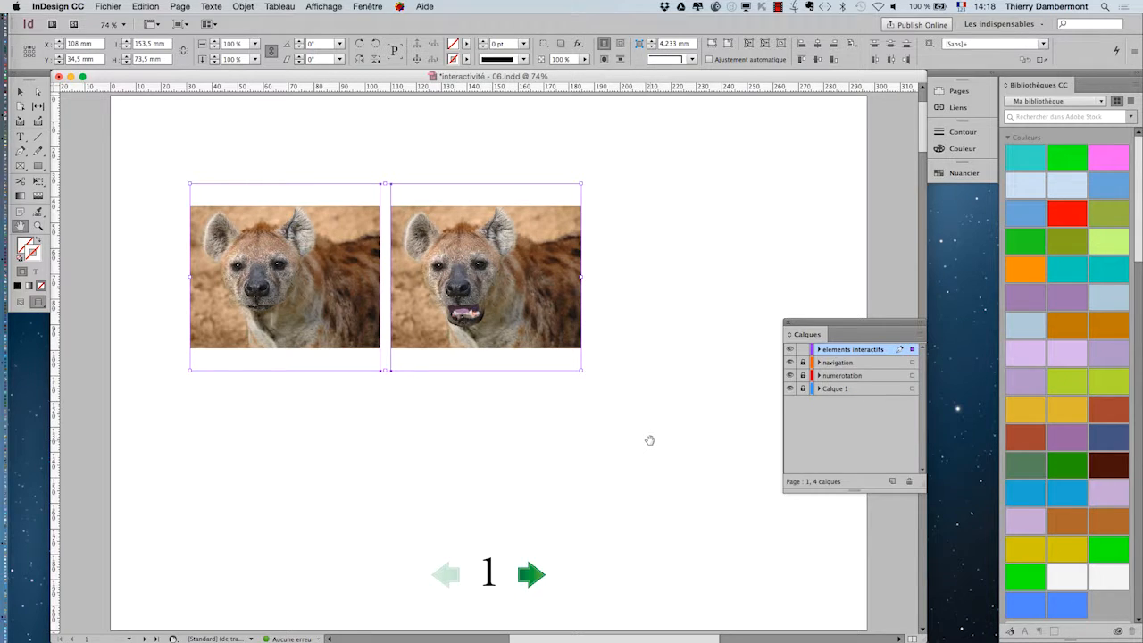
Step: Fit both hyena image frames to their content, removing the empty space above and below the pictures, and deselect them
left_click(241, 6)
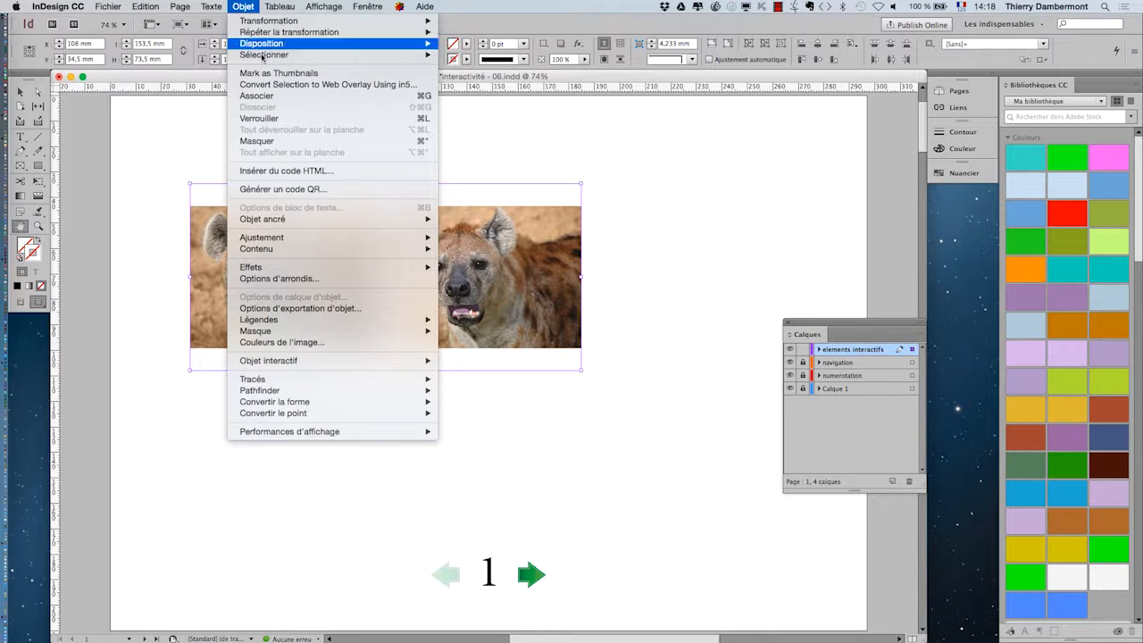
mouse_move(287, 240)
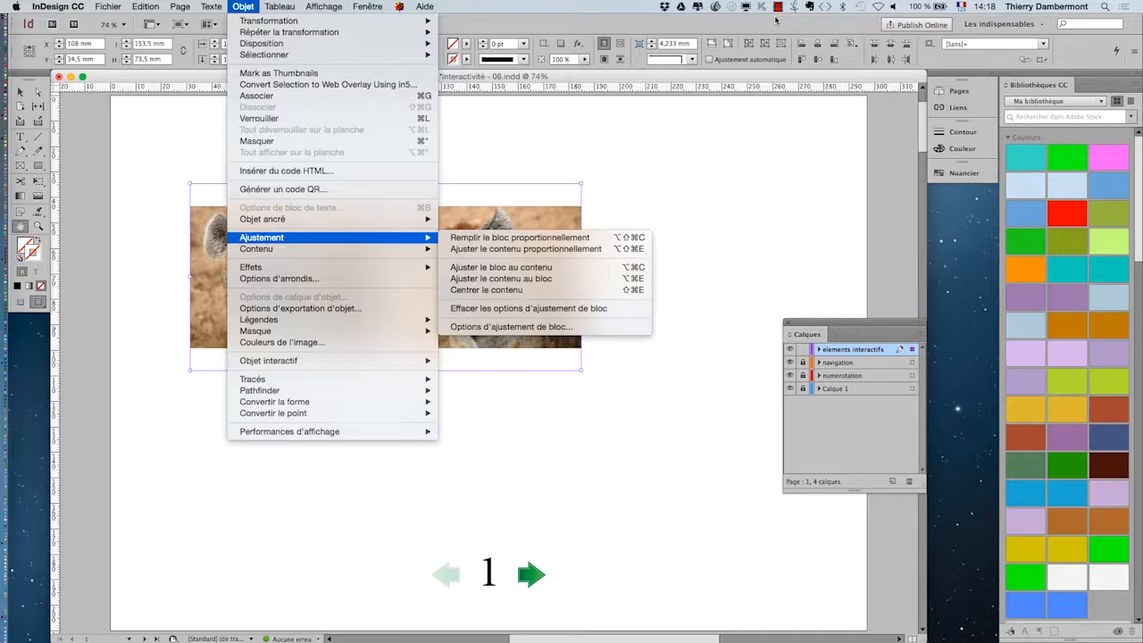
left_click(771, 29)
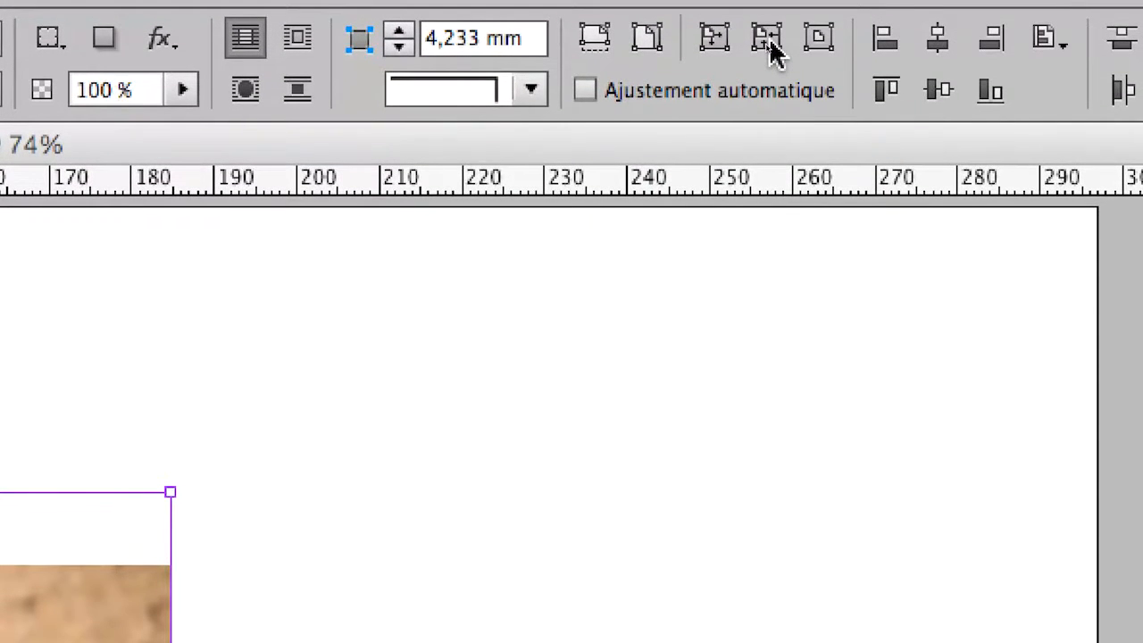
left_click(770, 47)
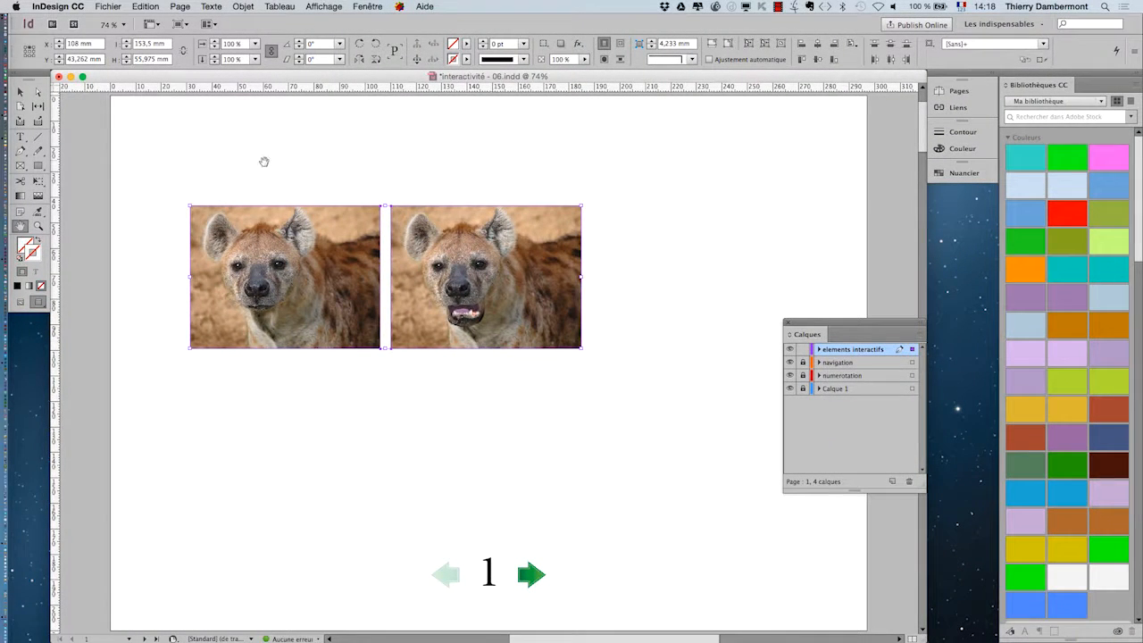
left_click(20, 92)
left_click(222, 171)
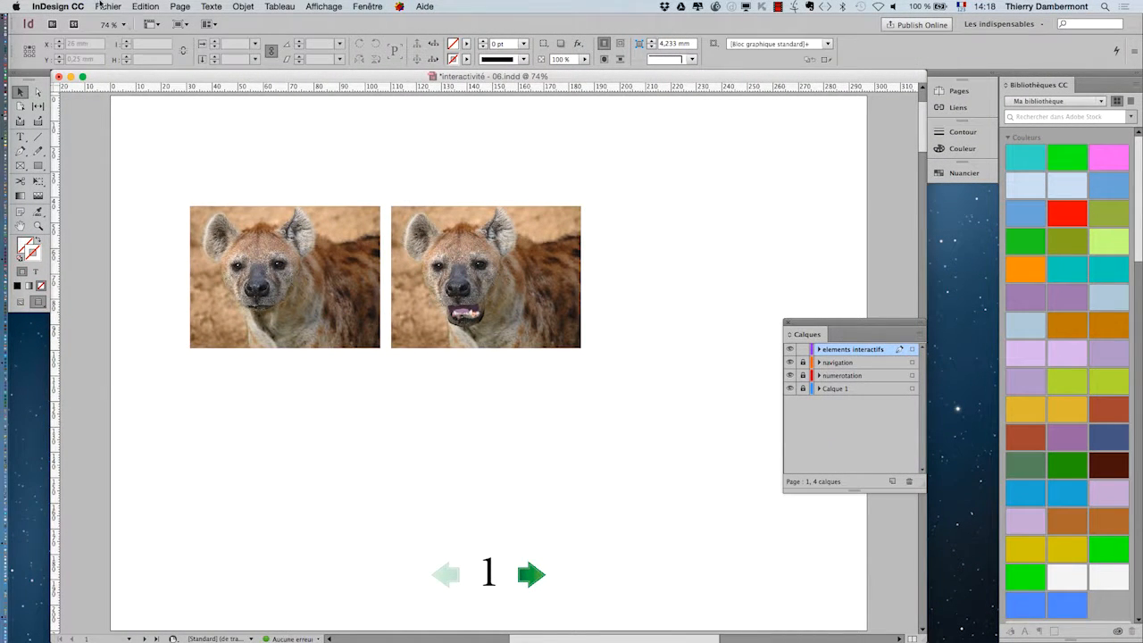
Step: Begin saving the document under a new name, opening the number in the file name for editing
left_click(108, 7)
left_click(136, 97)
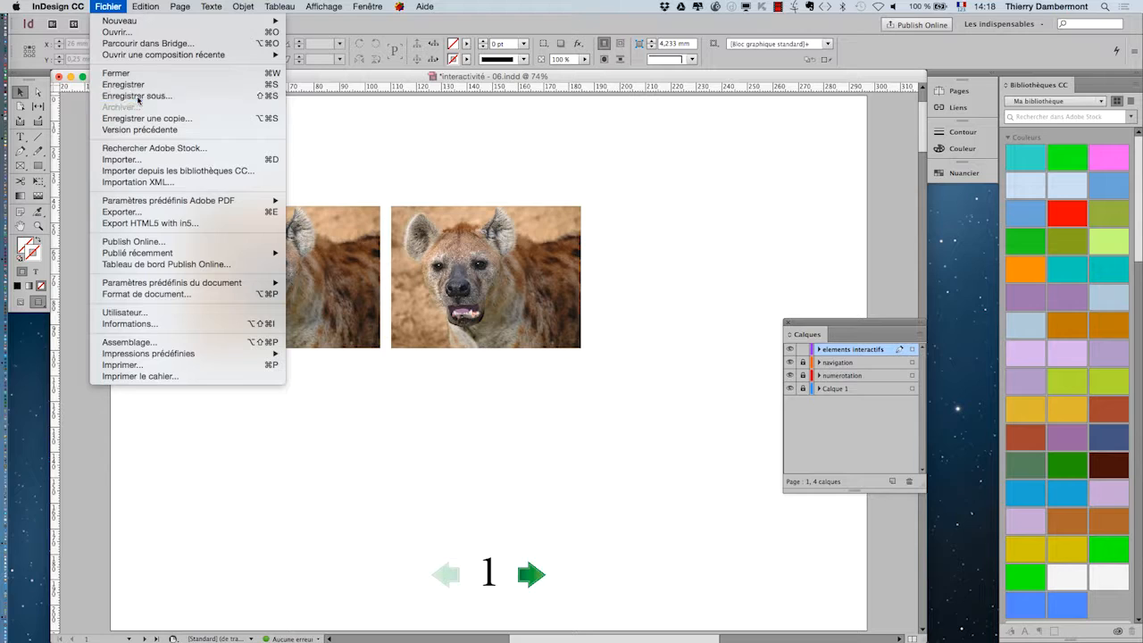
left_click(586, 82)
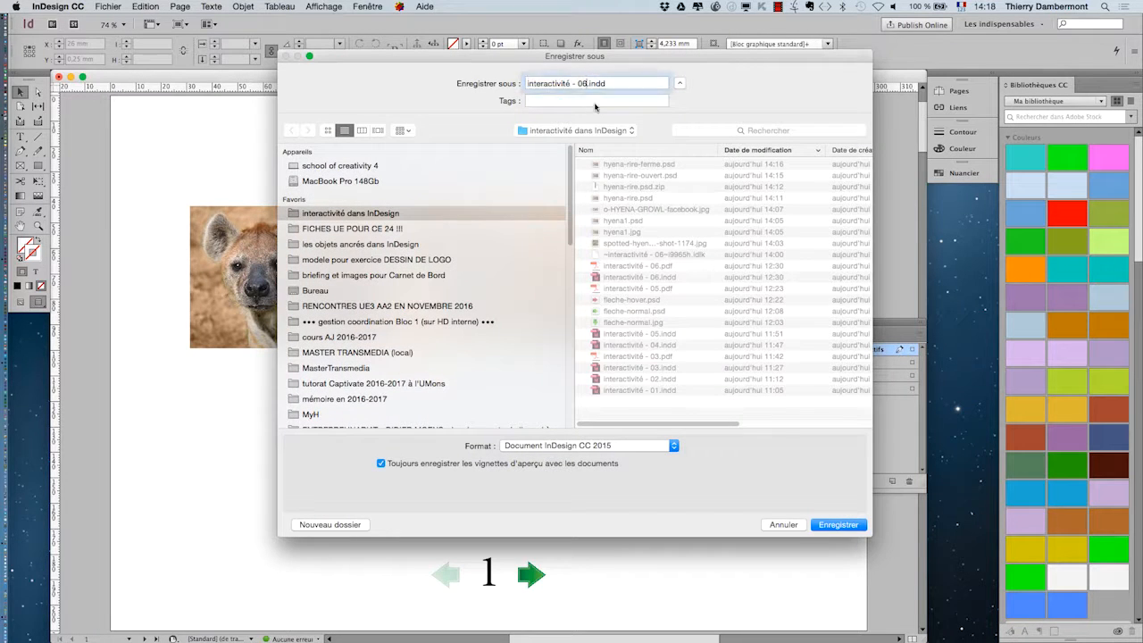